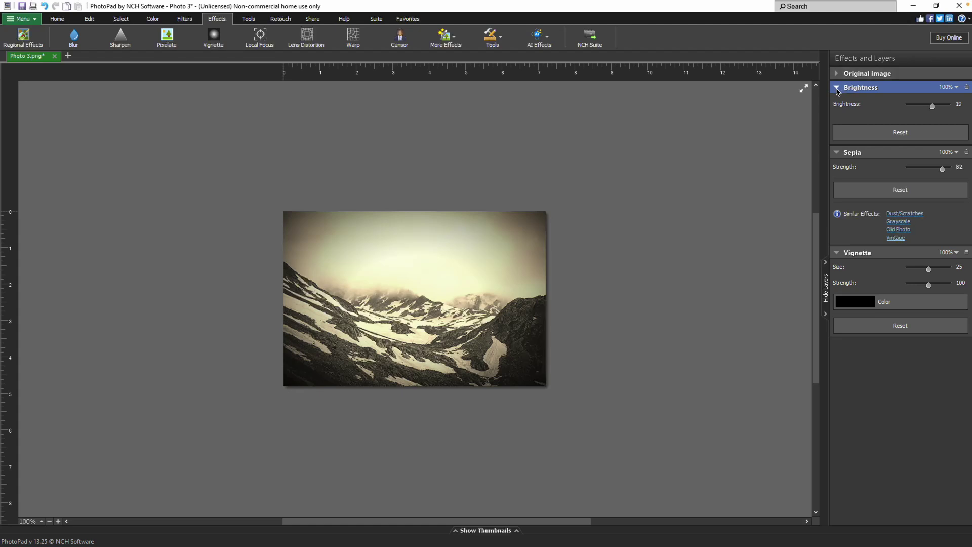
- Delete the Brightness layer and move the Sepia layer below the Vignette layer
{"action": "left_click", "coordinate": [837, 88]}
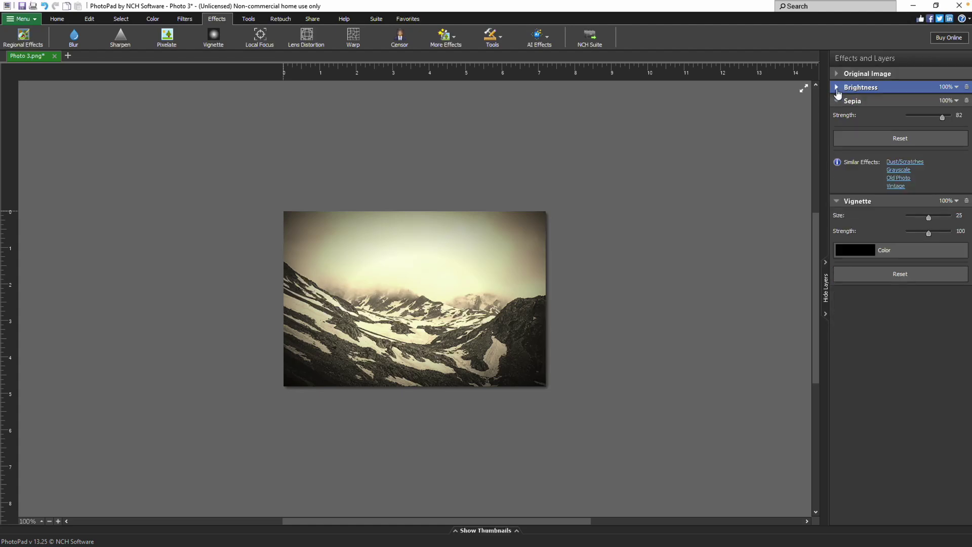
{"action": "left_click", "coordinate": [837, 88]}
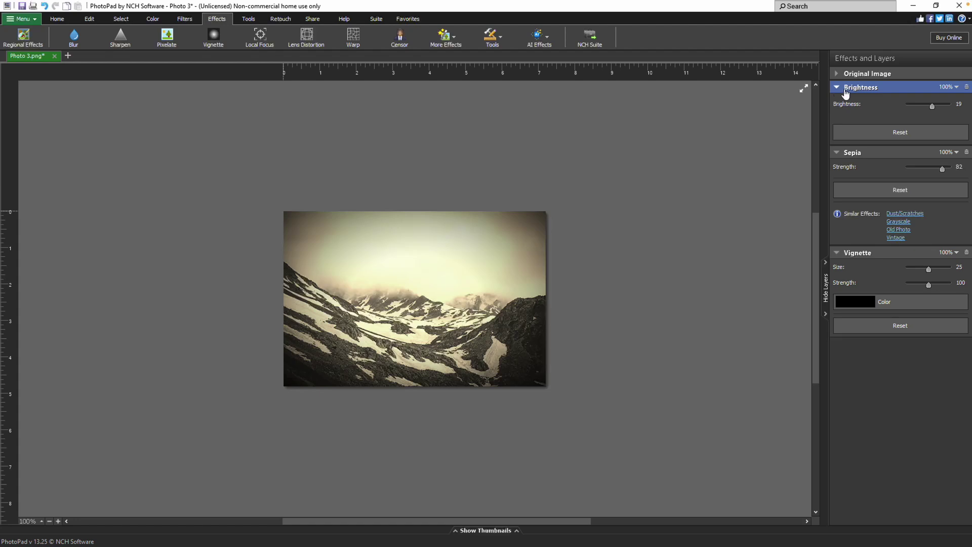
{"action": "right_click", "coordinate": [894, 89]}
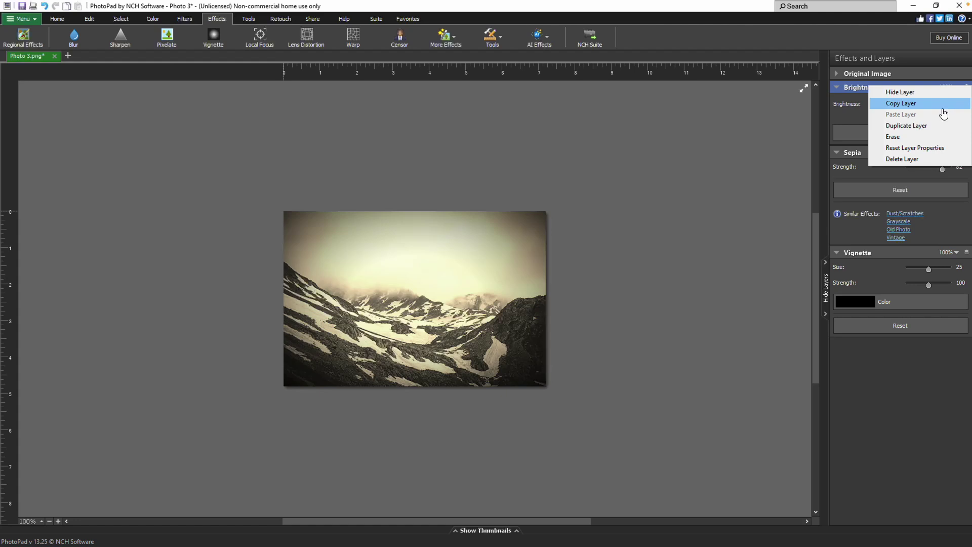
{"action": "left_click", "coordinate": [877, 87]}
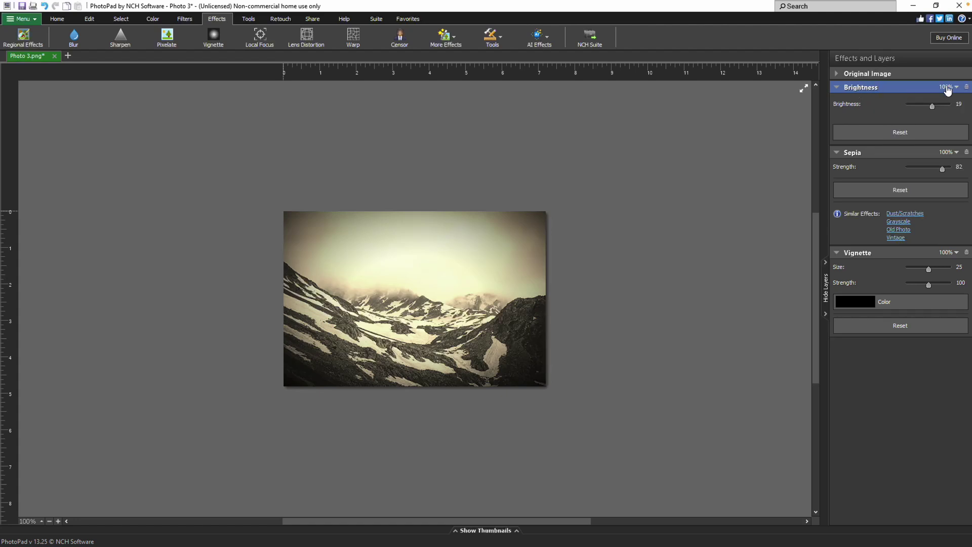
{"action": "left_click", "coordinate": [967, 87]}
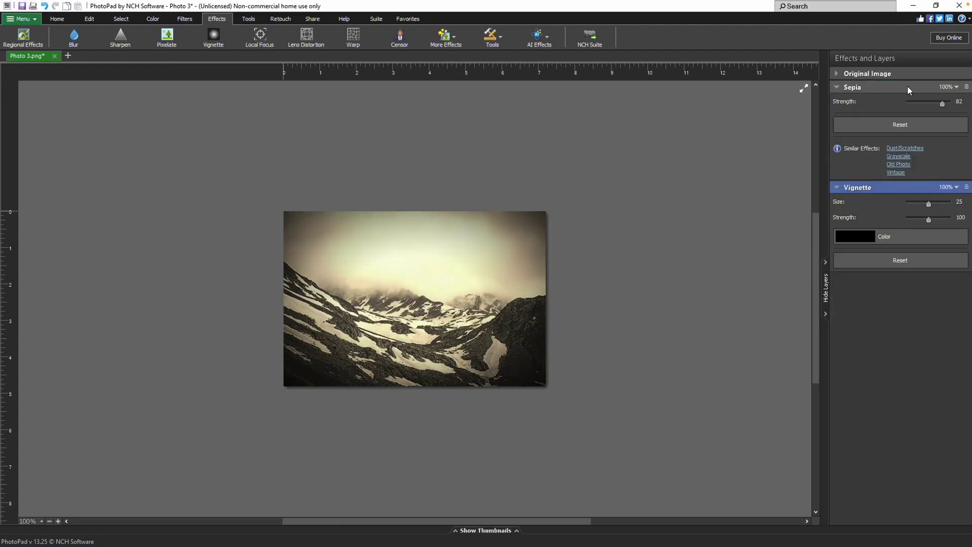
{"action": "left_click_drag", "start_coordinate": [908, 86], "coordinate": [885, 296]}
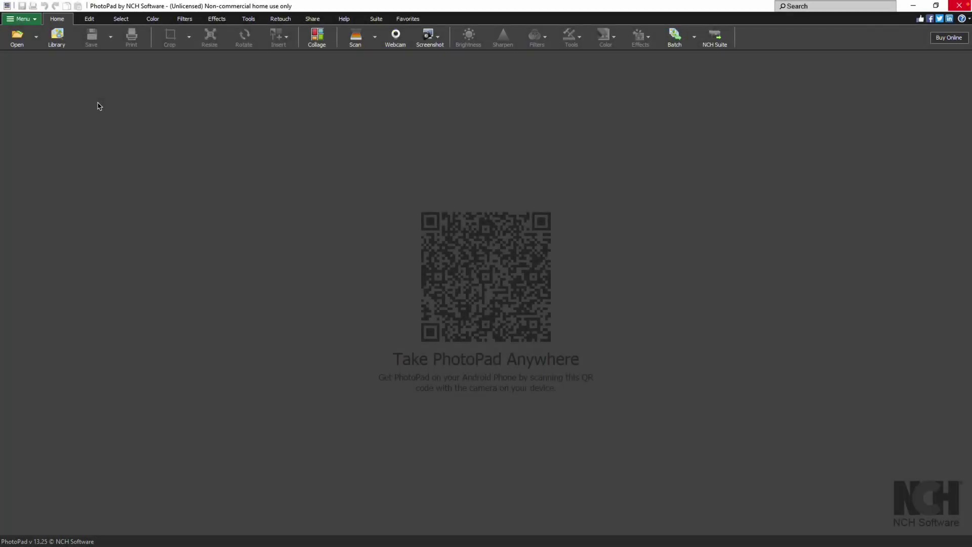
- Open the Photo 3 mountain image
{"action": "left_click", "coordinate": [21, 43]}
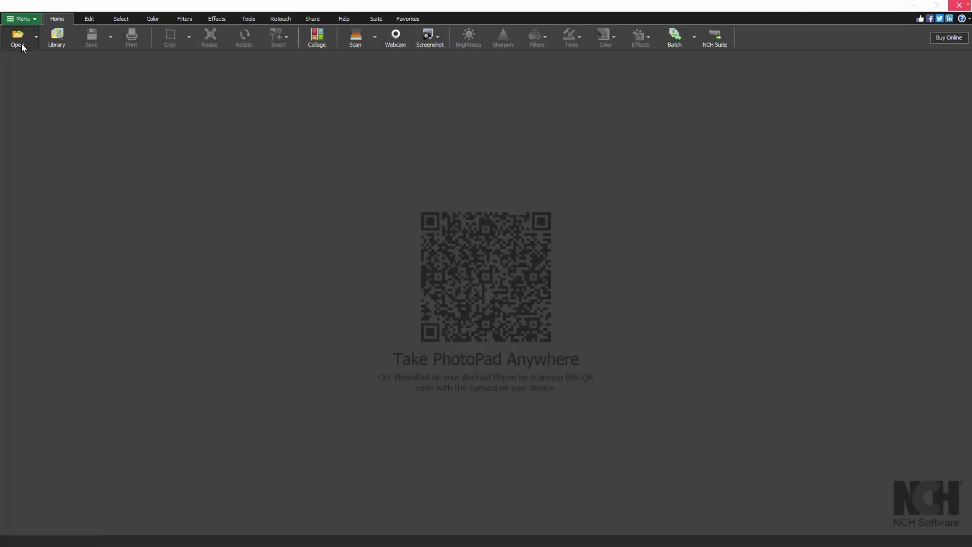
{"action": "left_click", "coordinate": [118, 131]}
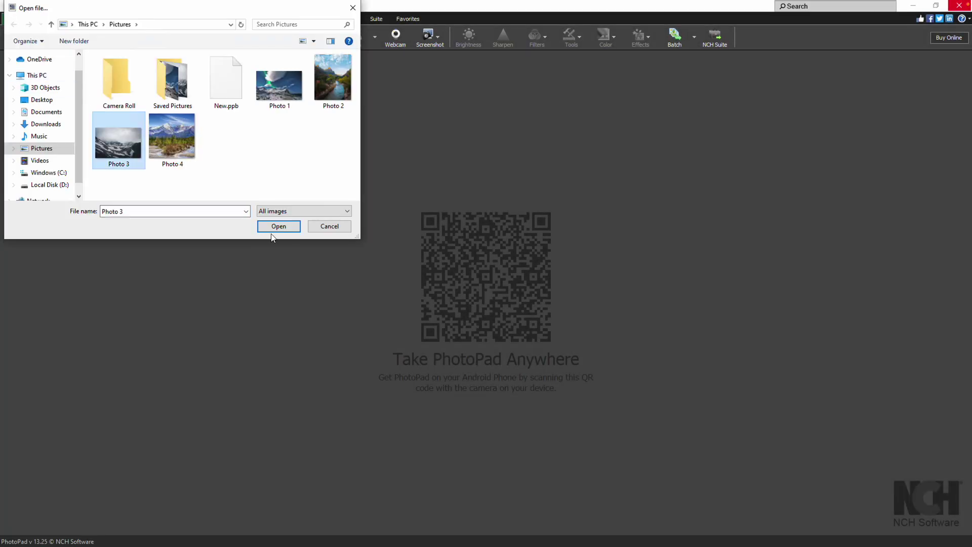
{"action": "left_click", "coordinate": [298, 229]}
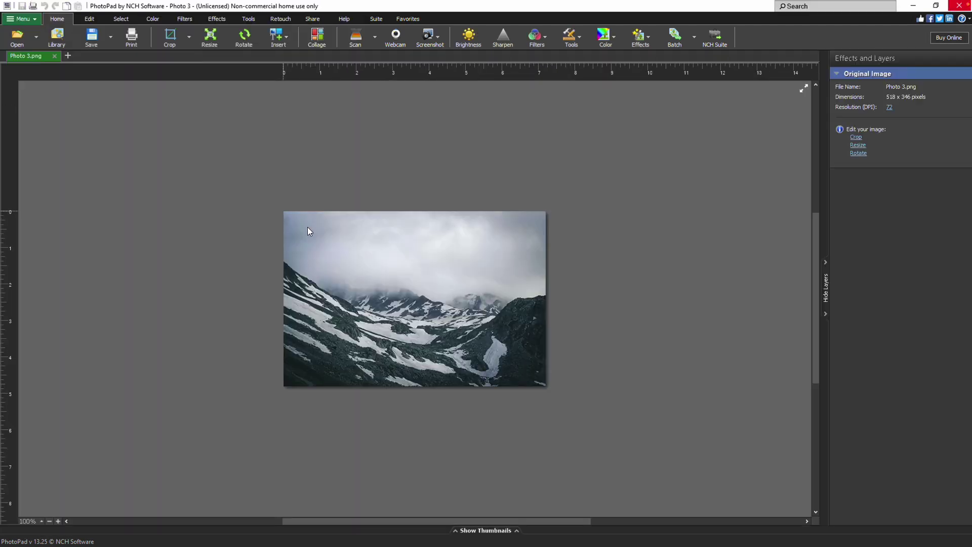
- Add Brightness, Sepia and Vignette layers, then expand the Sepia and Brightness settings
{"action": "left_click", "coordinate": [153, 21]}
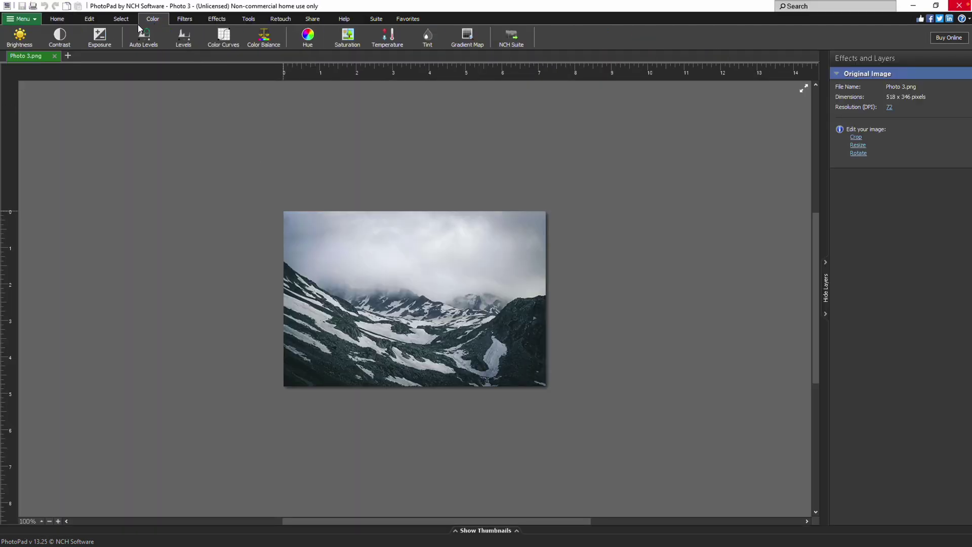
{"action": "left_click", "coordinate": [20, 37]}
{"action": "left_click", "coordinate": [185, 19]}
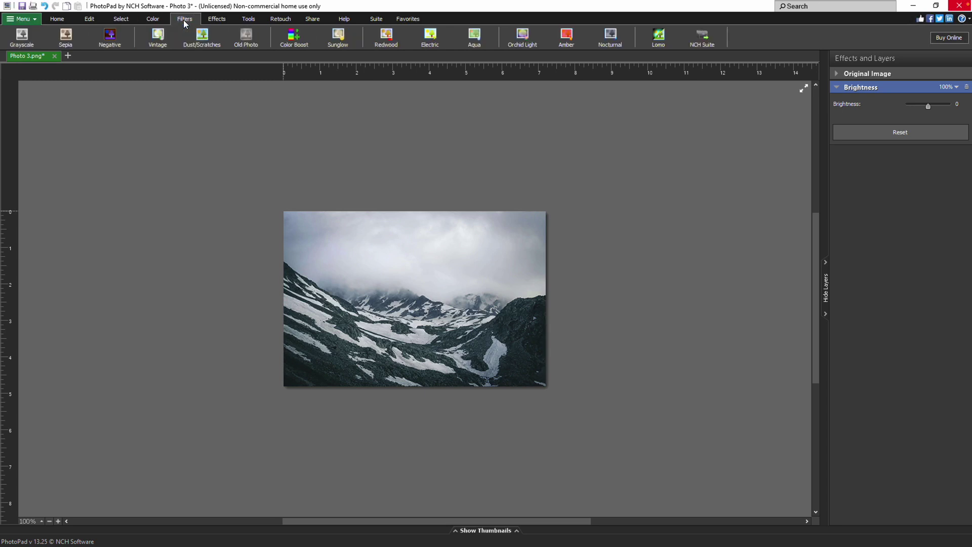
{"action": "left_click", "coordinate": [74, 39]}
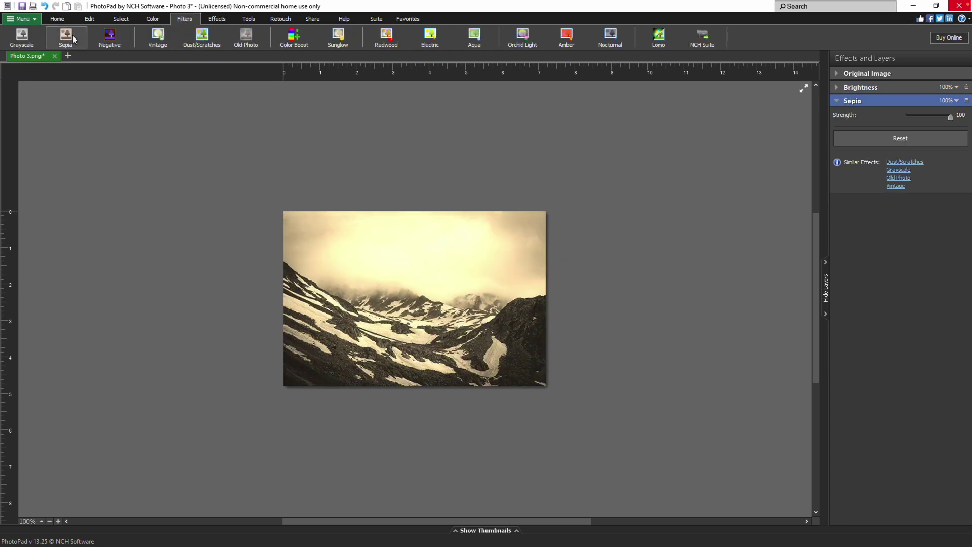
{"action": "left_click", "coordinate": [217, 19]}
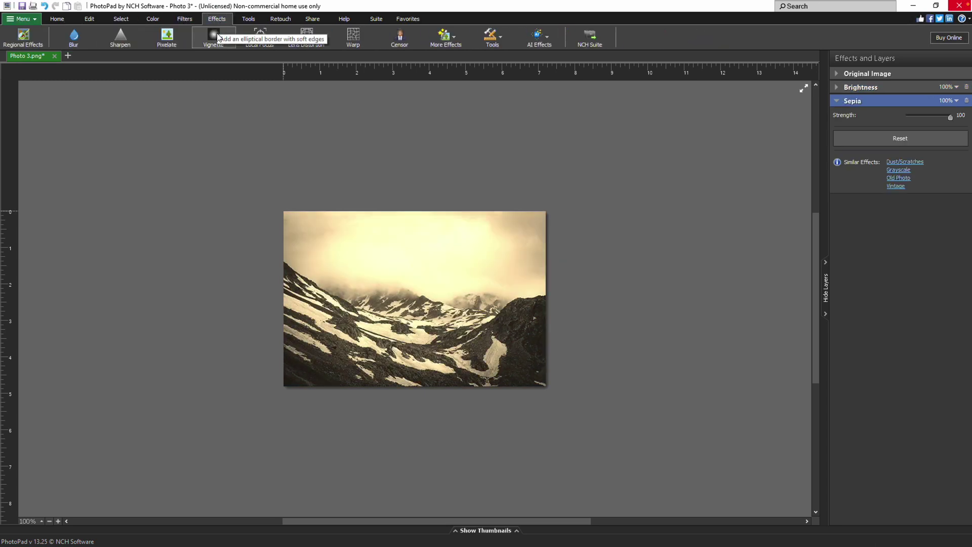
{"action": "left_click", "coordinate": [218, 37]}
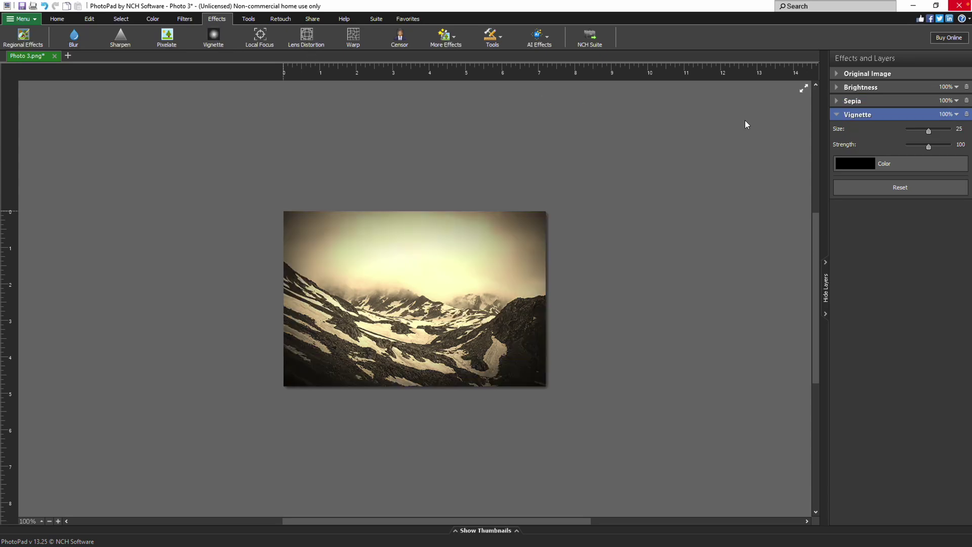
{"action": "left_click", "coordinate": [836, 100]}
{"action": "left_click", "coordinate": [837, 87]}
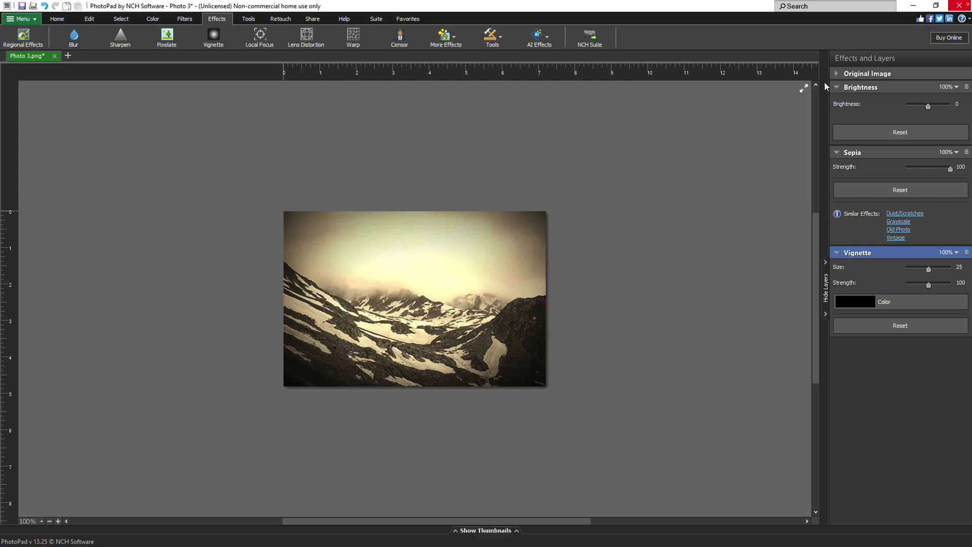
- Lower the Brightness layer's opacity from 100% to 77%
{"action": "left_click", "coordinate": [825, 261]}
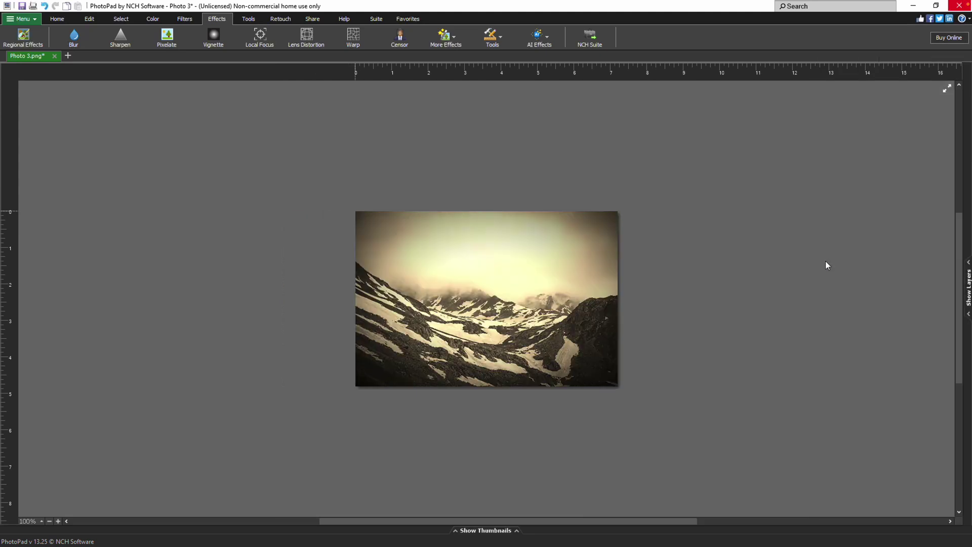
{"action": "left_click", "coordinate": [968, 264]}
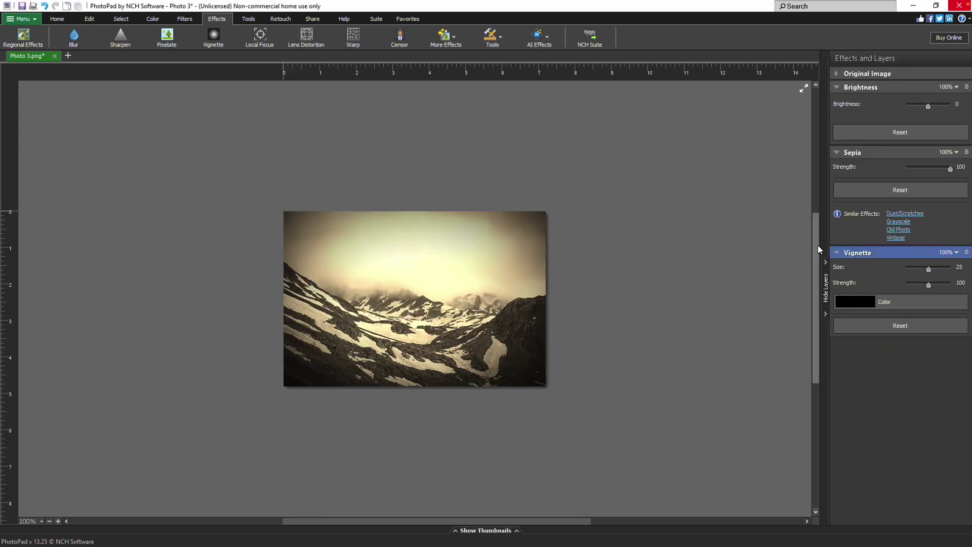
{"action": "left_click", "coordinate": [957, 89]}
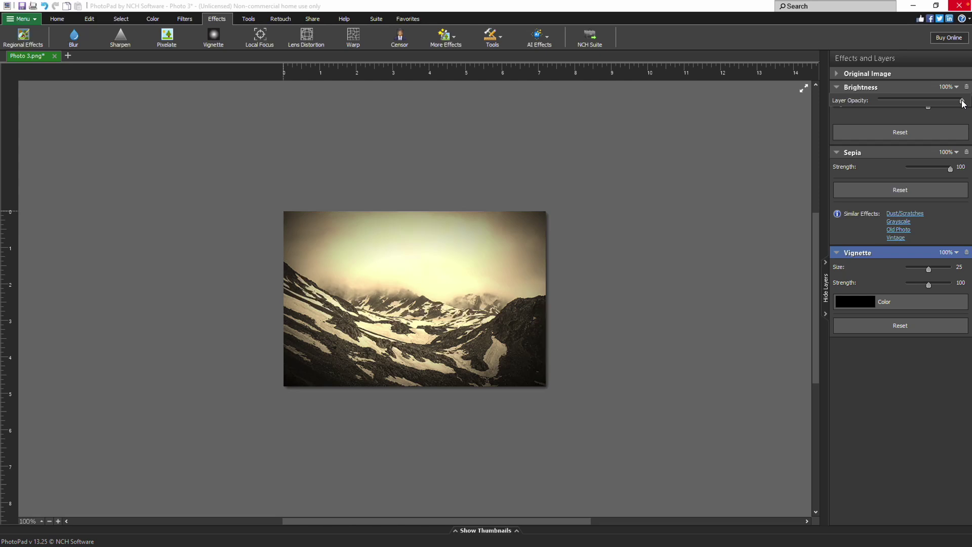
{"action": "left_click_drag", "start_coordinate": [963, 104], "coordinate": [943, 102]}
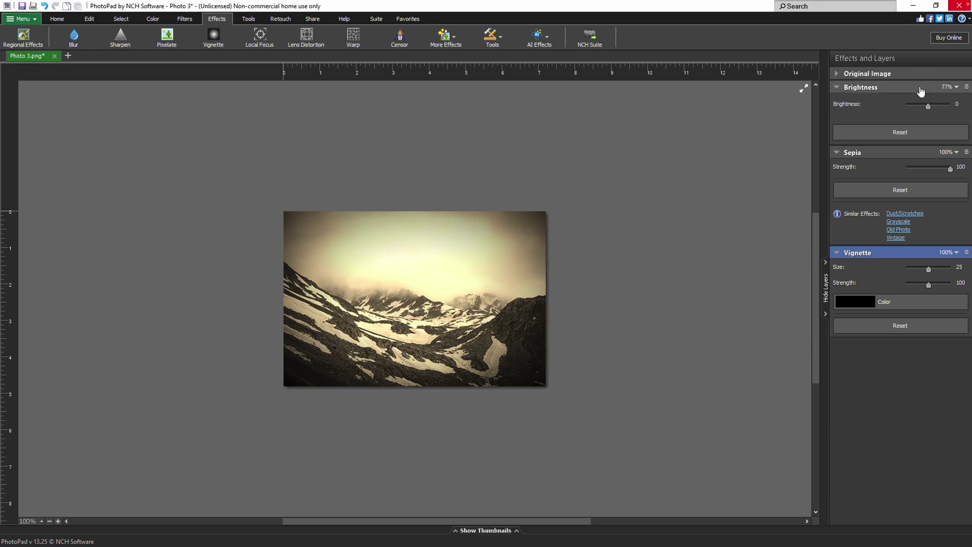
{"action": "left_click", "coordinate": [920, 90]}
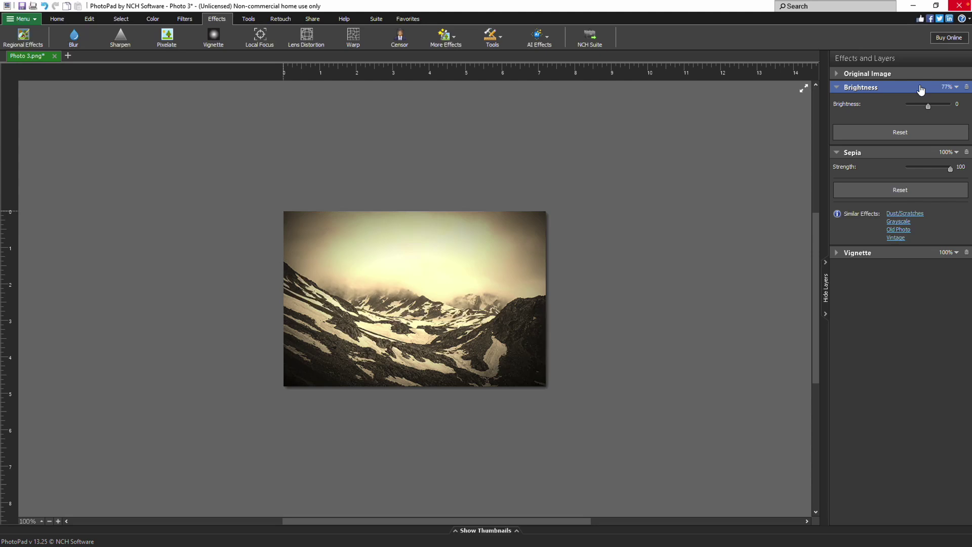
- Remove the Brightness layer, leaving Sepia and Vignette both at 100%
{"action": "left_click", "coordinate": [837, 88]}
{"action": "left_click", "coordinate": [836, 87]}
{"action": "left_click", "coordinate": [967, 87]}
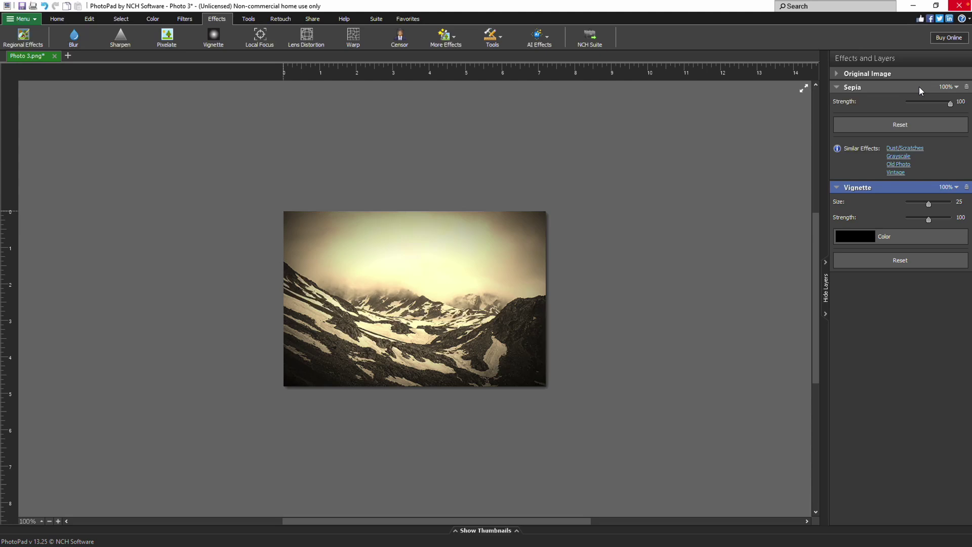
{"action": "right_click", "coordinate": [885, 86]}
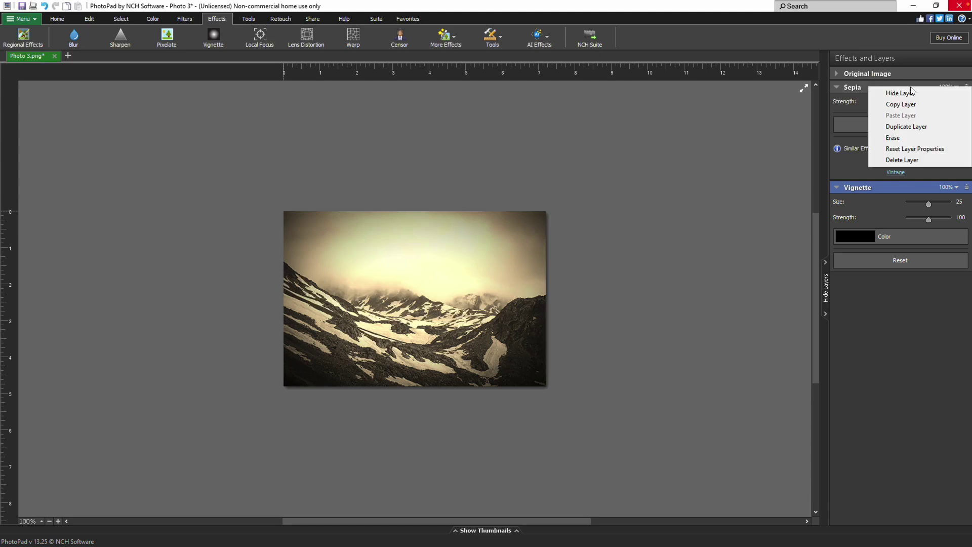
{"action": "left_click", "coordinate": [949, 99]}
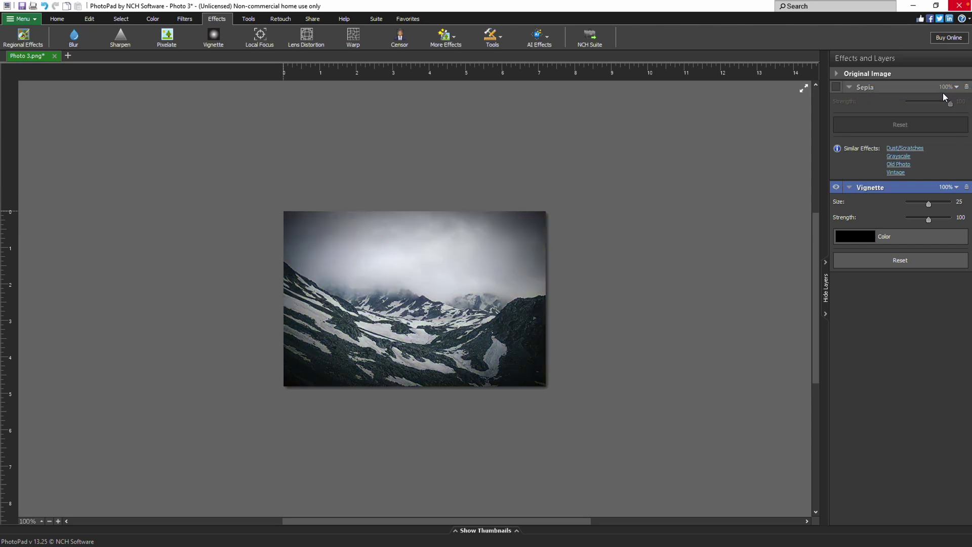
{"action": "left_click", "coordinate": [838, 90]}
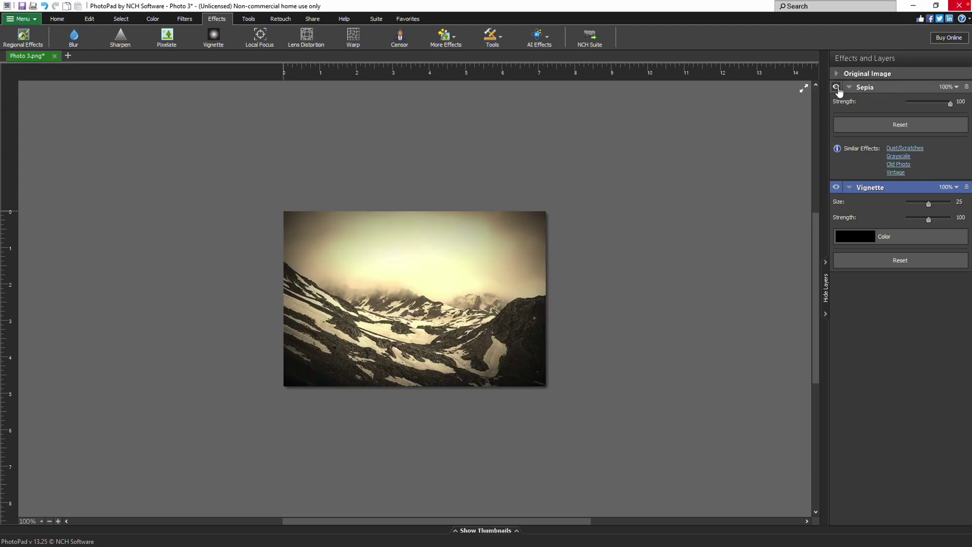
- Erase a Z-shaped stroke across the sky from the Sepia layer
{"action": "right_click", "coordinate": [888, 93]}
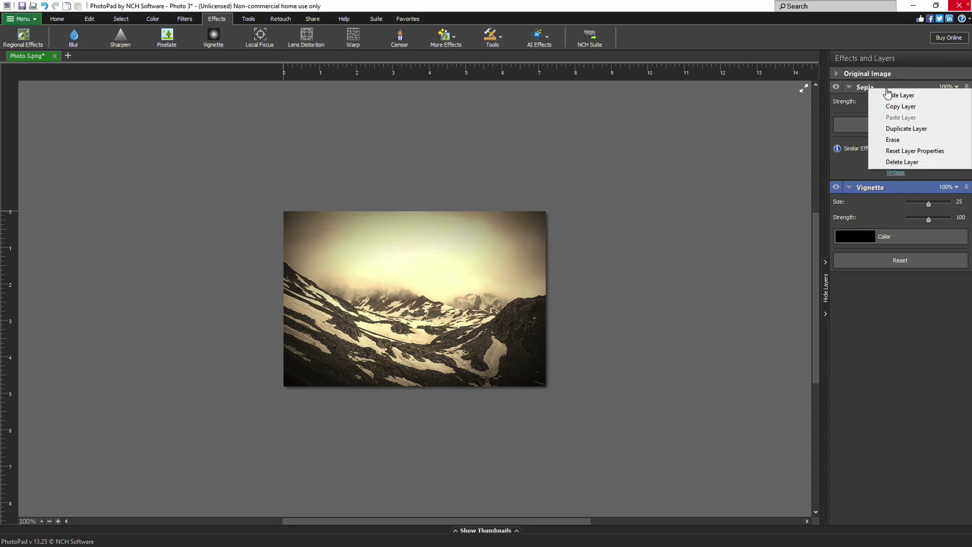
{"action": "left_click", "coordinate": [933, 140]}
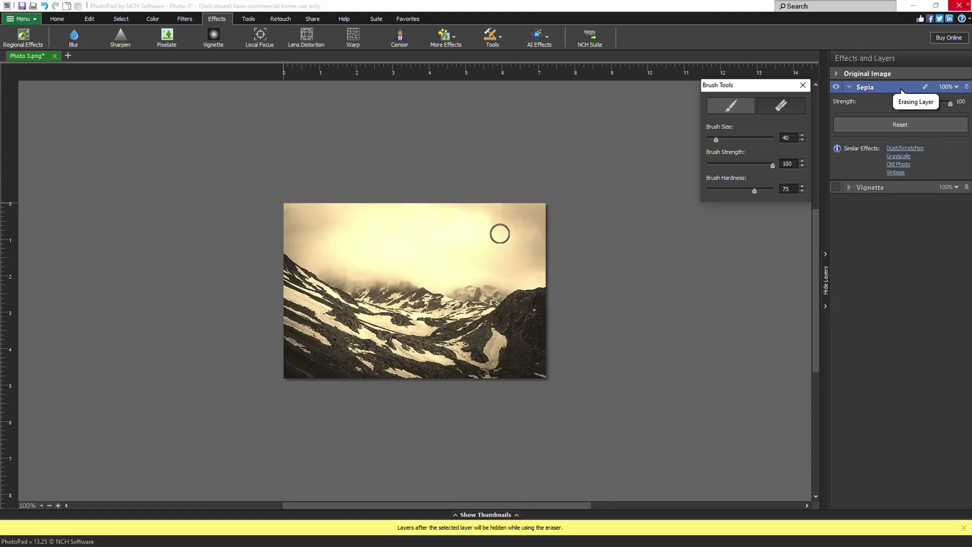
{"action": "mouse_move", "coordinate": [357, 247]}
{"action": "left_mouse_down"}
{"action": "mouse_move", "coordinate": [393, 263]}
{"action": "mouse_move", "coordinate": [477, 249]}
{"action": "mouse_move", "coordinate": [469, 277]}
{"action": "left_mouse_up"}
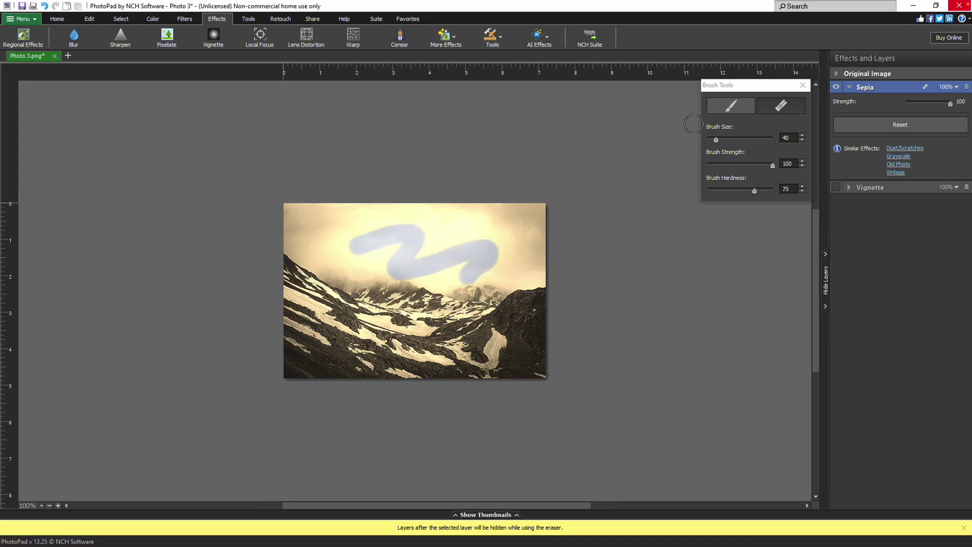
- Paint sepia back over the stroke's right end with the Restore Brush
{"action": "left_click", "coordinate": [719, 110]}
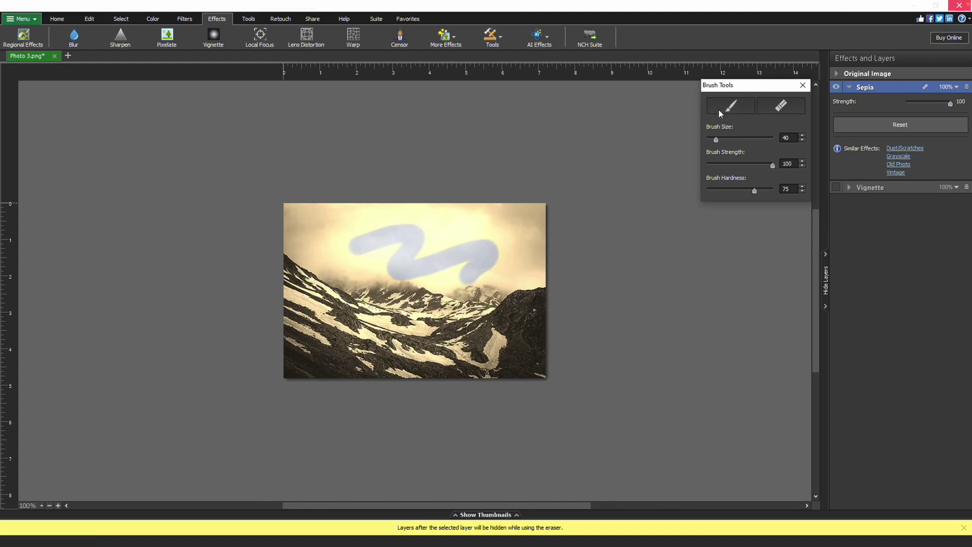
{"action": "mouse_move", "coordinate": [502, 263]}
{"action": "left_mouse_down"}
{"action": "mouse_move", "coordinate": [494, 245]}
{"action": "mouse_move", "coordinate": [469, 250]}
{"action": "mouse_move", "coordinate": [434, 279]}
{"action": "mouse_move", "coordinate": [479, 251]}
{"action": "mouse_move", "coordinate": [463, 274]}
{"action": "mouse_move", "coordinate": [439, 259]}
{"action": "mouse_move", "coordinate": [490, 243]}
{"action": "mouse_move", "coordinate": [485, 273]}
{"action": "left_mouse_up"}
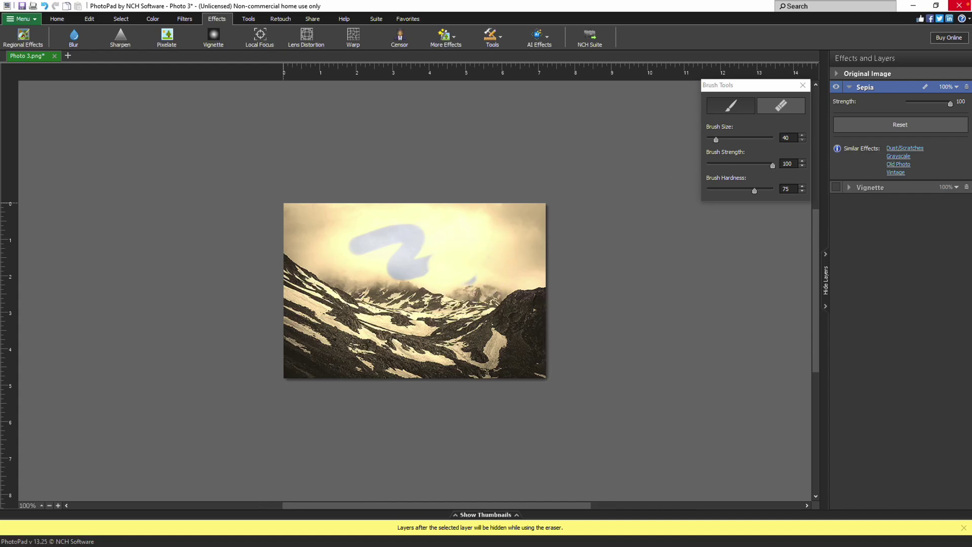
{"action": "left_click", "coordinate": [924, 88]}
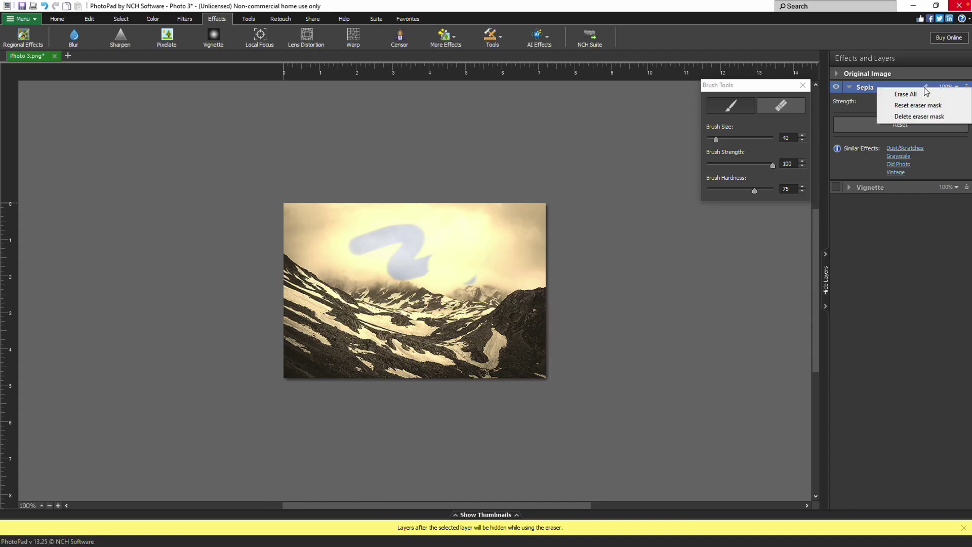
- Reset the Sepia layer's eraser mask, then delete the mask entirely
{"action": "left_click", "coordinate": [952, 107]}
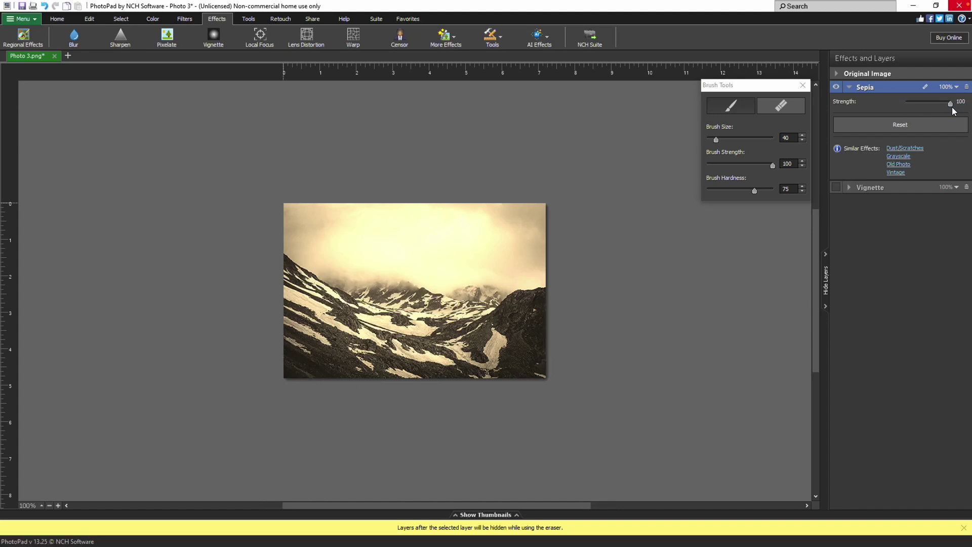
{"action": "left_click", "coordinate": [926, 87]}
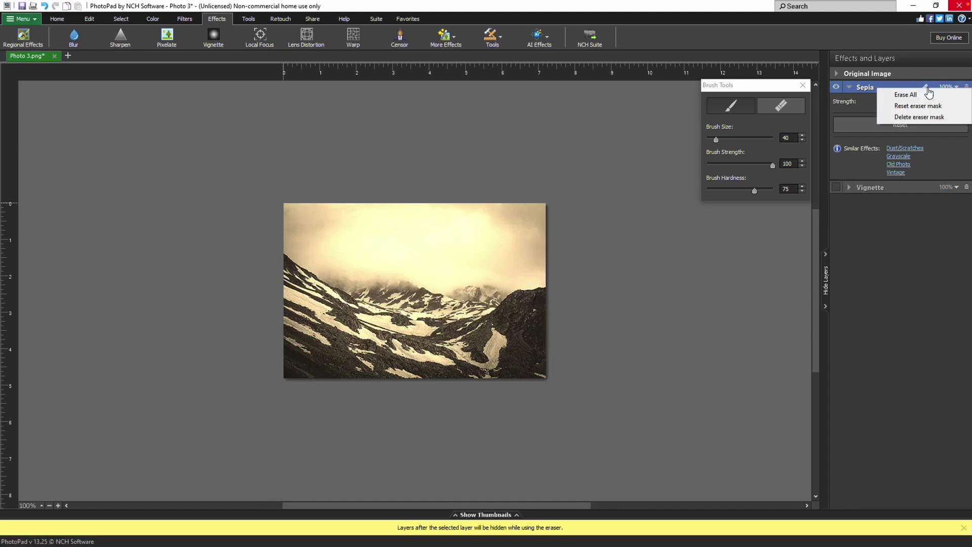
{"action": "left_click", "coordinate": [951, 118]}
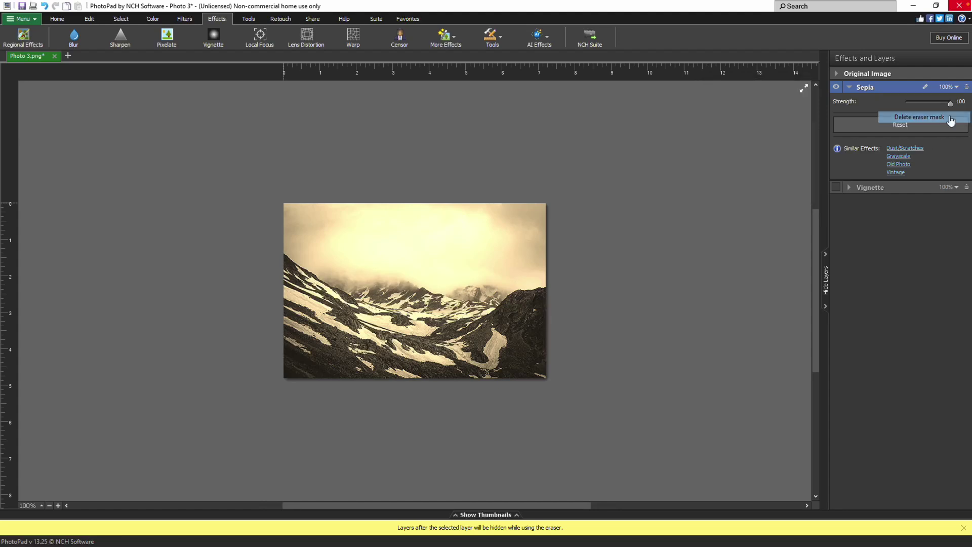
- Reset the Sepia layer's properties and move it below the Vignette layer
{"action": "right_click", "coordinate": [905, 87]}
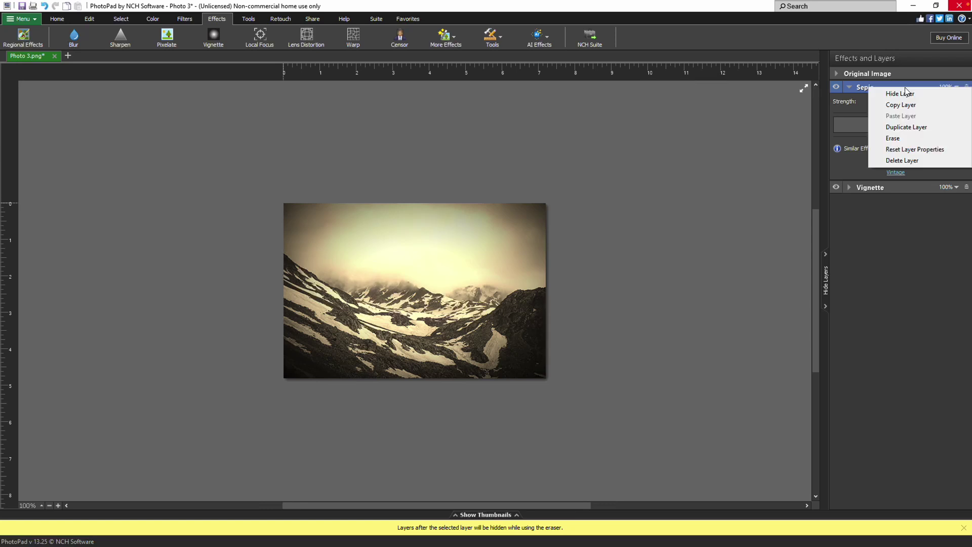
{"action": "left_click", "coordinate": [935, 150]}
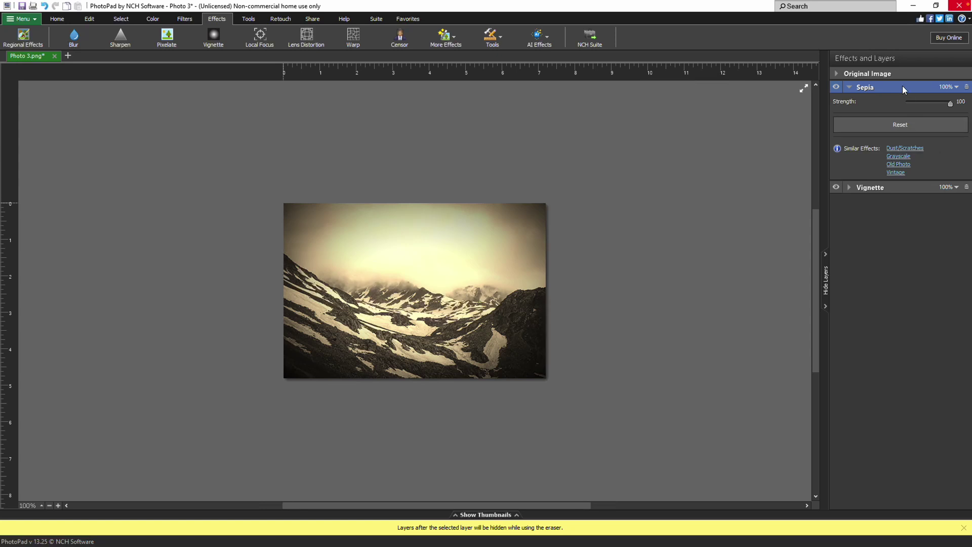
{"action": "left_click_drag", "start_coordinate": [904, 88], "coordinate": [896, 202]}
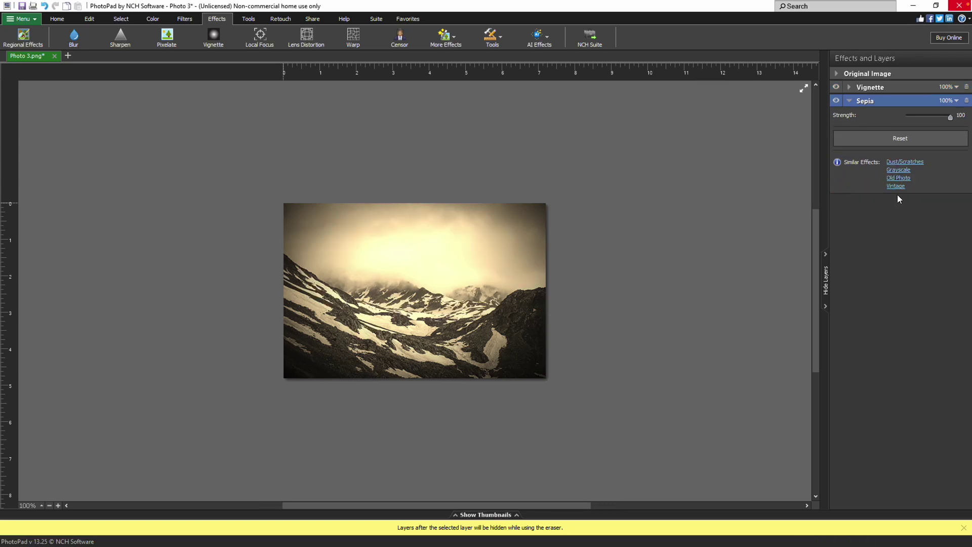